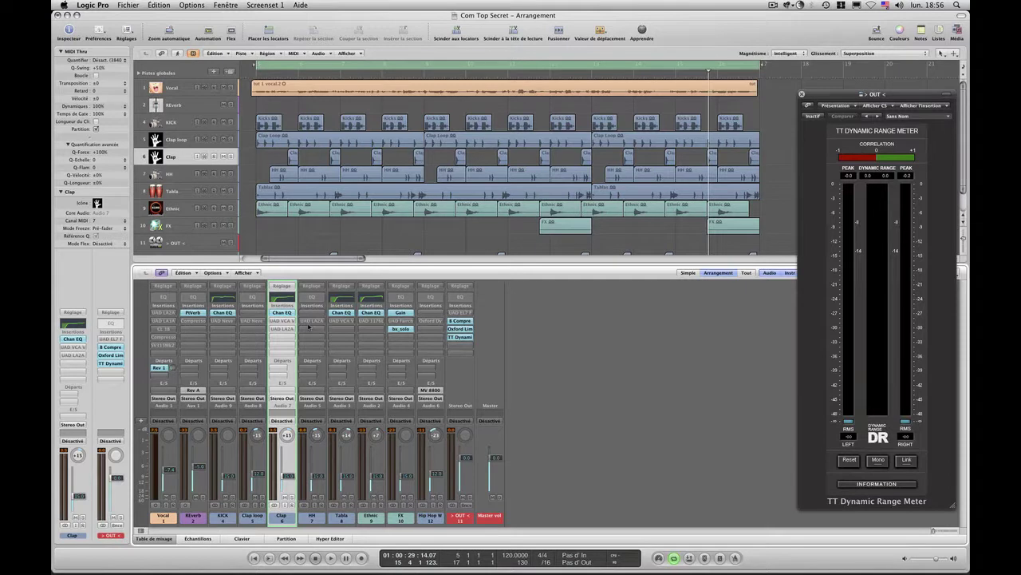
# Step: Play the arrangement from its start and bring the Hip Hop track at the end of the track list into view
pyautogui.click(251, 74)
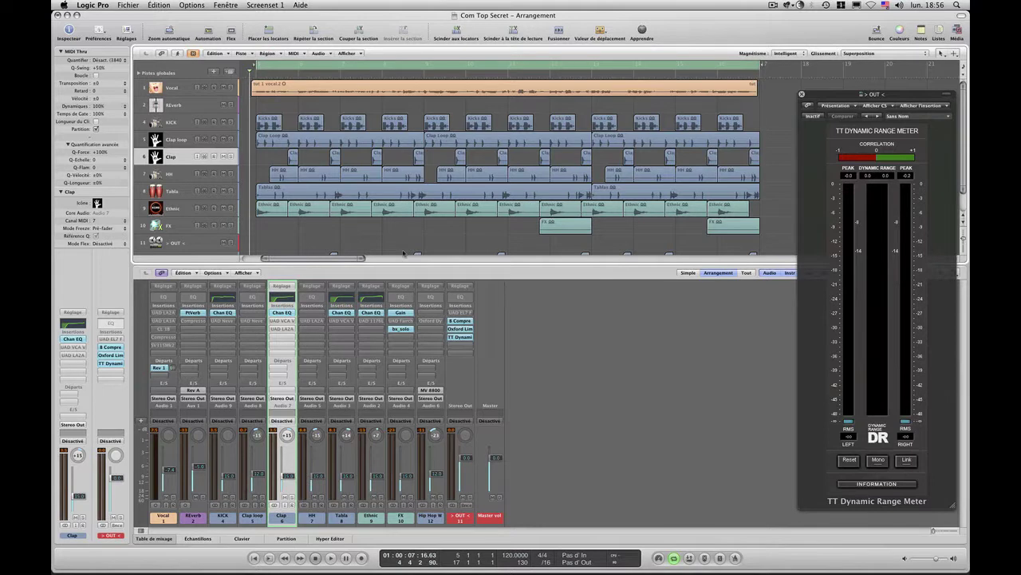
pyautogui.press('space')
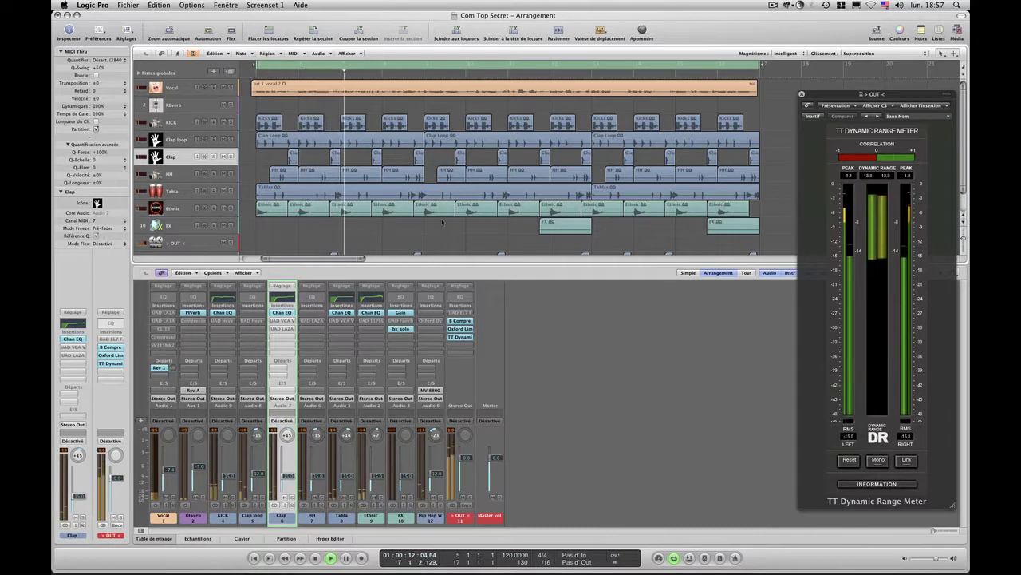
pyautogui.scroll(-1, 443, 222)
pyautogui.scroll(-3, 443, 222)
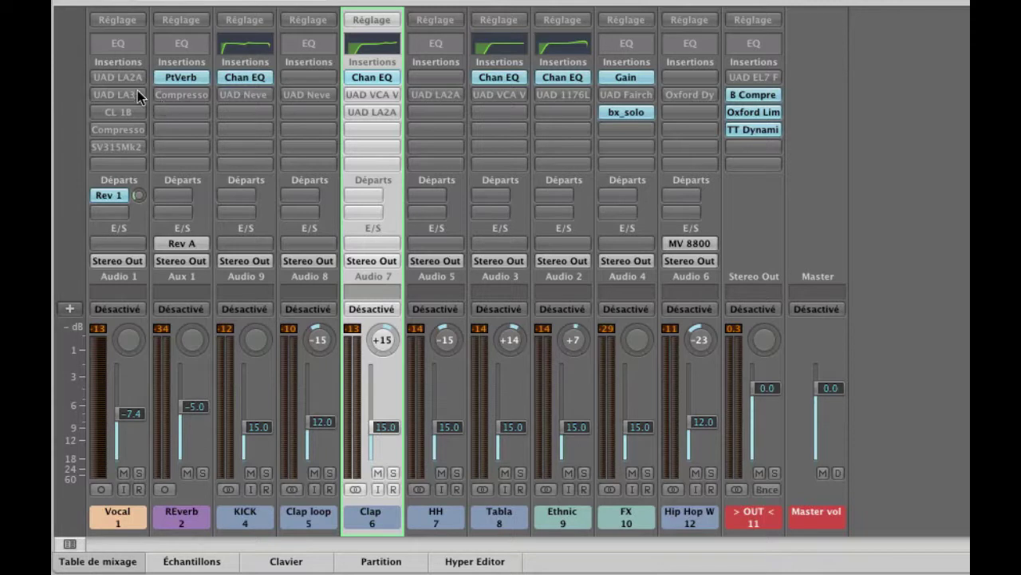
# Step: Enable the UAD LA3A on Vocal, the bypassed compressors on all other tracks, and the UAD EL7 on the OUT channel
pyautogui.keyDown('alt'); pyautogui.click(138, 94); pyautogui.keyUp('alt')
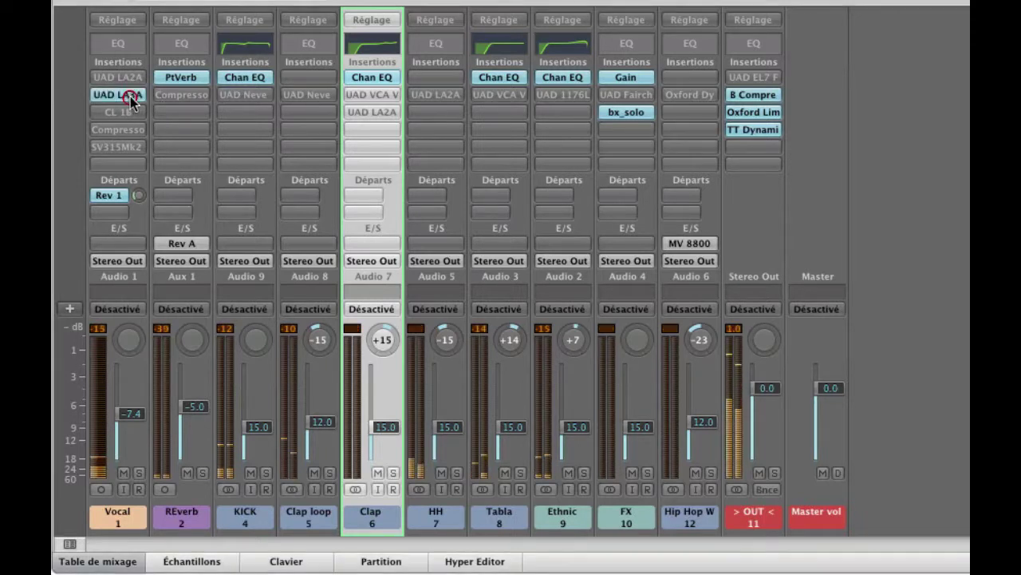
pyautogui.keyDown('alt'); pyautogui.click(179, 95); pyautogui.keyUp('alt')
pyautogui.keyDown('alt'); pyautogui.click(245, 94); pyautogui.keyUp('alt')
pyautogui.keyDown('alt'); pyautogui.click(308, 94); pyautogui.keyUp('alt')
pyautogui.keyDown('alt'); pyautogui.click(372, 95); pyautogui.keyUp('alt')
pyautogui.keyDown('alt'); pyautogui.click(381, 112); pyautogui.keyUp('alt')
pyautogui.keyDown('alt'); pyautogui.click(447, 95); pyautogui.keyUp('alt')
pyautogui.keyDown('alt'); pyautogui.click(496, 95); pyautogui.keyUp('alt')
pyautogui.keyDown('alt'); pyautogui.click(562, 95); pyautogui.keyUp('alt')
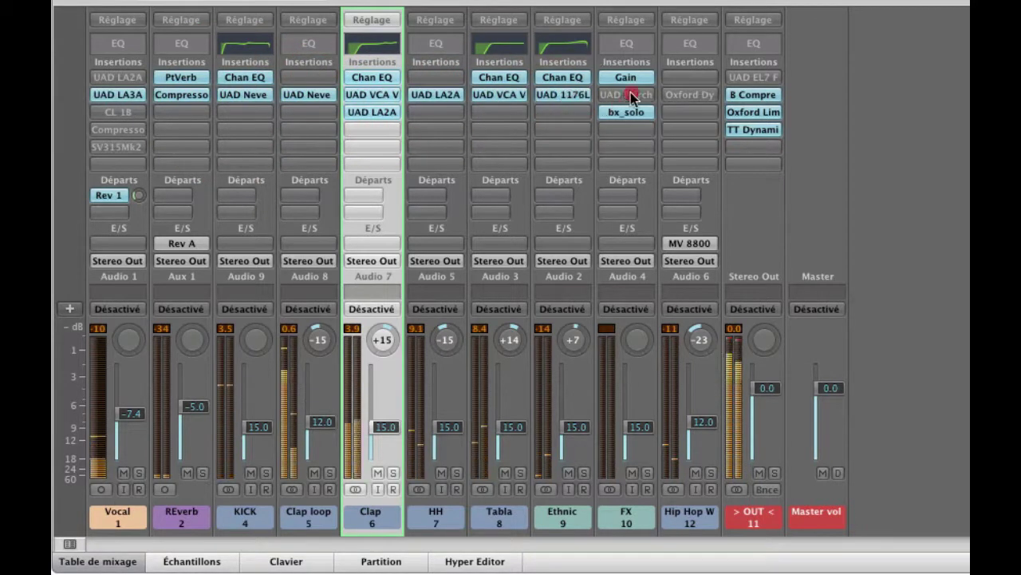
pyautogui.keyDown('alt'); pyautogui.click(630, 96); pyautogui.keyUp('alt')
pyautogui.keyDown('alt'); pyautogui.click(689, 94); pyautogui.keyUp('alt')
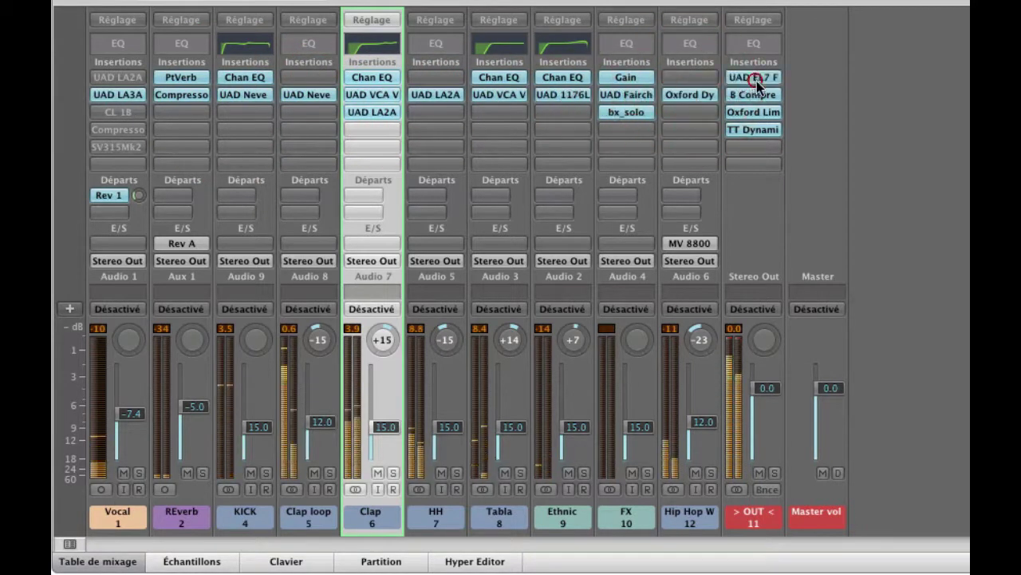
pyautogui.keyDown('alt'); pyautogui.click(756, 84); pyautogui.keyUp('alt')
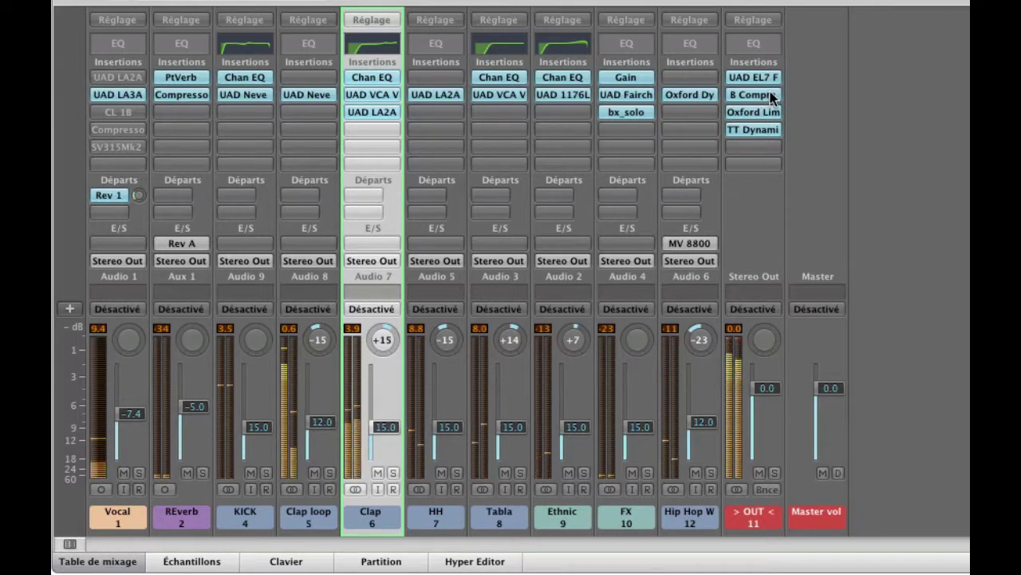
# Step: Bypass the compressors on every track from Vocal to Hip Hop and on the OUT channel, and stop playback
pyautogui.keyDown('alt'); pyautogui.click(127, 95); pyautogui.keyUp('alt')
pyautogui.keyDown('alt'); pyautogui.click(191, 95); pyautogui.keyUp('alt')
pyautogui.keyDown('alt'); pyautogui.click(256, 95); pyautogui.keyUp('alt')
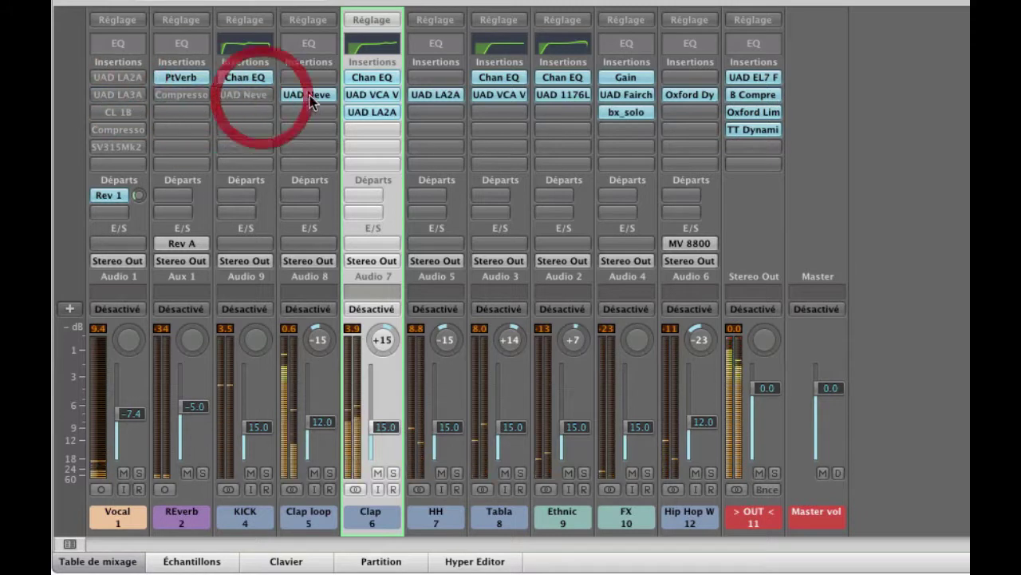
pyautogui.keyDown('alt'); pyautogui.click(310, 95); pyautogui.keyUp('alt')
pyautogui.keyDown('alt'); pyautogui.click(371, 95); pyautogui.keyUp('alt')
pyautogui.keyDown('alt'); pyautogui.click(372, 112); pyautogui.keyUp('alt')
pyautogui.keyDown('alt'); pyautogui.click(435, 95); pyautogui.keyUp('alt')
pyautogui.keyDown('alt'); pyautogui.click(500, 95); pyautogui.keyUp('alt')
pyautogui.keyDown('alt'); pyautogui.click(555, 95); pyautogui.keyUp('alt')
pyautogui.keyDown('alt'); pyautogui.click(621, 95); pyautogui.keyUp('alt')
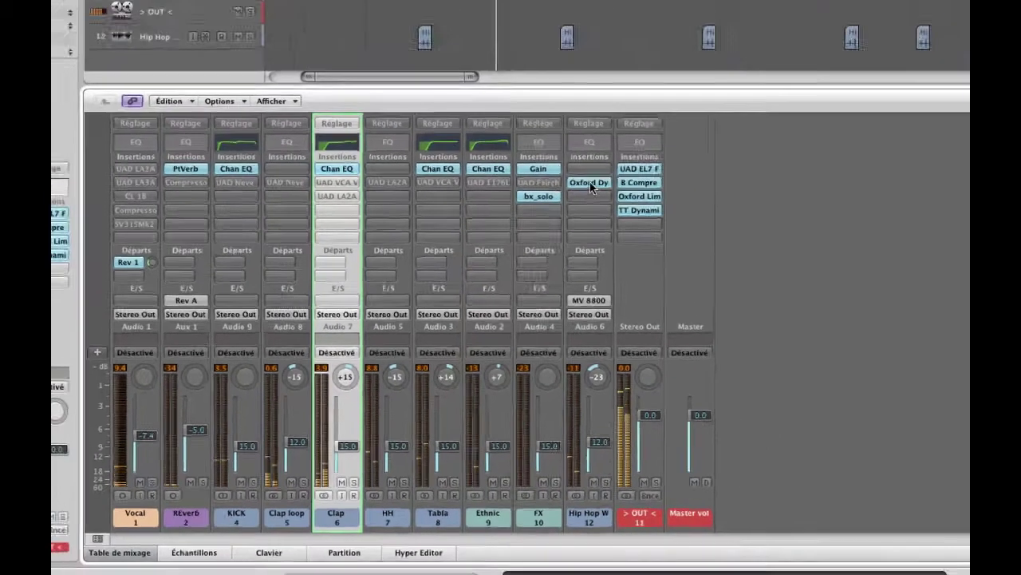
pyautogui.keyDown('alt'); pyautogui.click(589, 182); pyautogui.keyUp('alt')
pyautogui.click(639, 210)
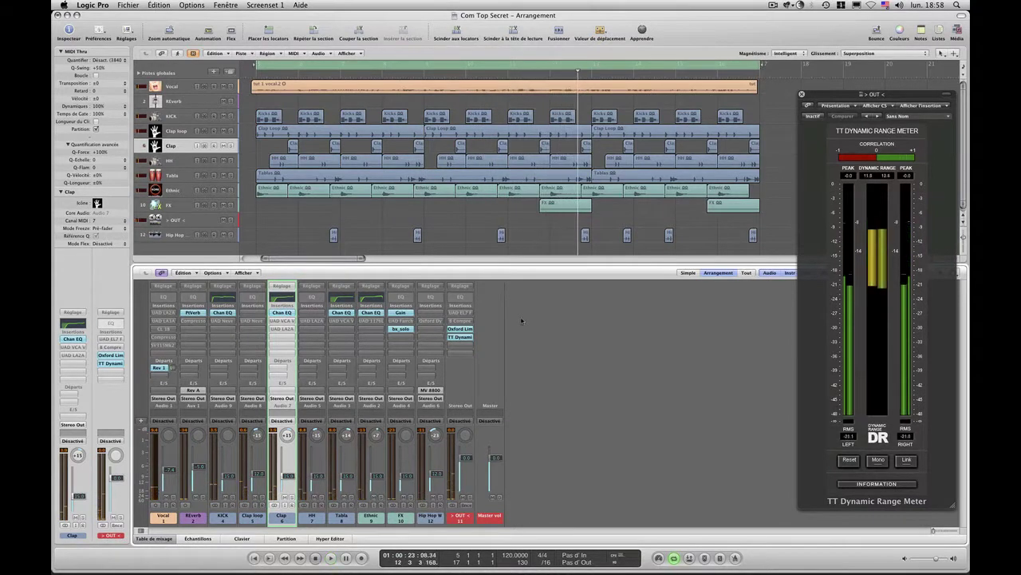
pyautogui.press('space')
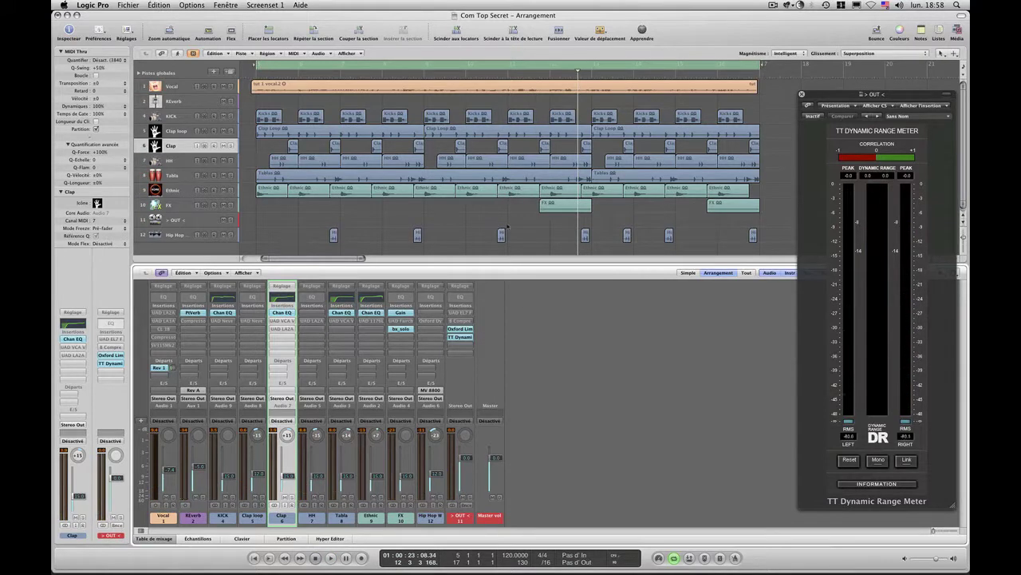
# Step: Minimize the arrangement window, close the TT Dynamic Range Meter, and open the Compresseurs Top Secret presentation from the desktop
pyautogui.click(68, 15)
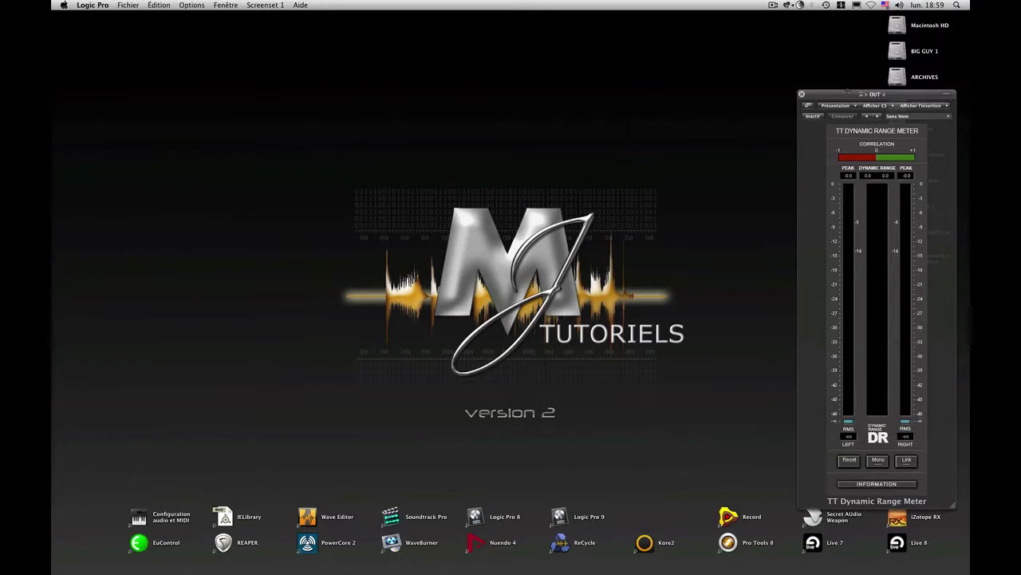
pyautogui.click(802, 93)
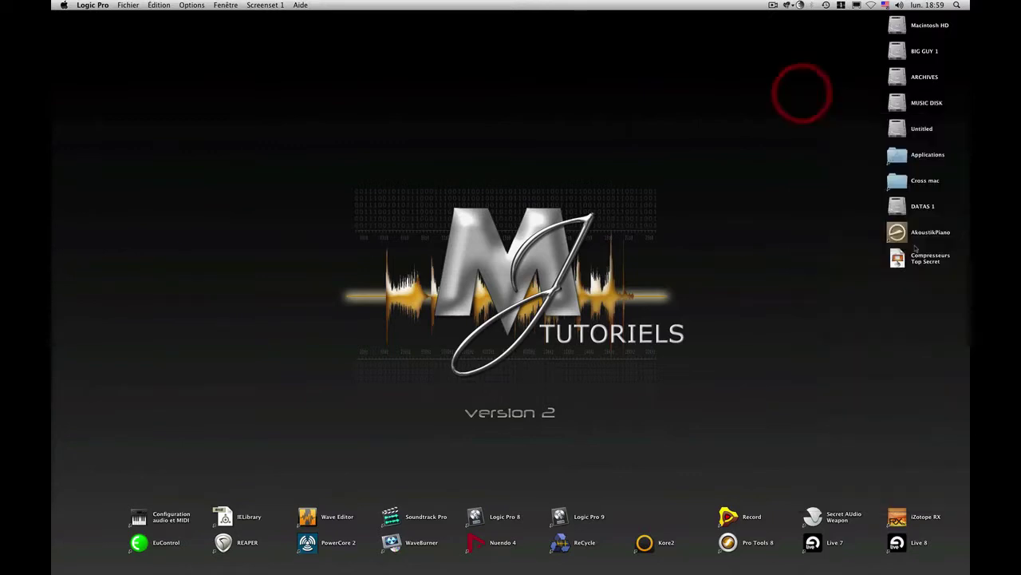
pyautogui.doubleClick(898, 258)
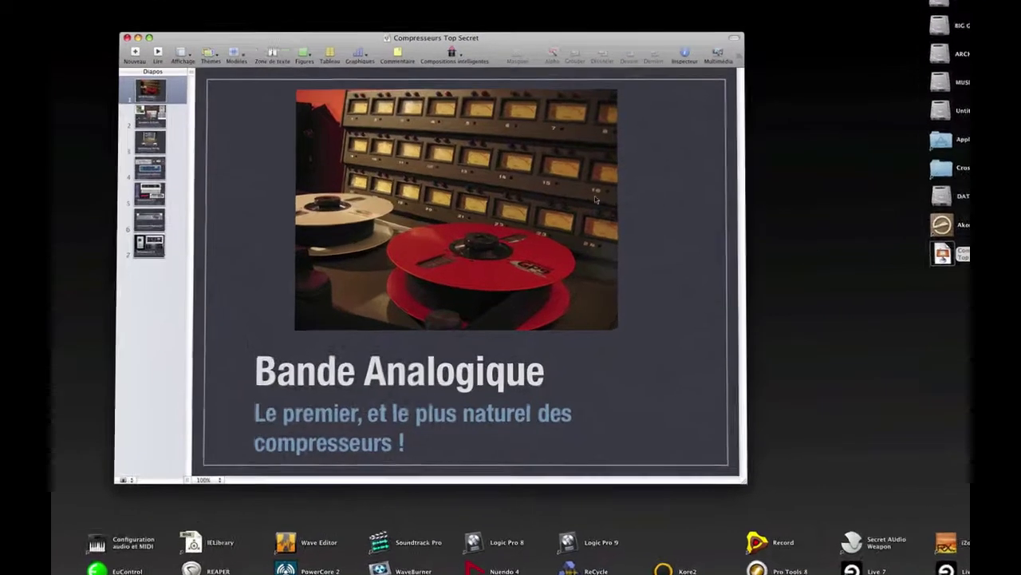